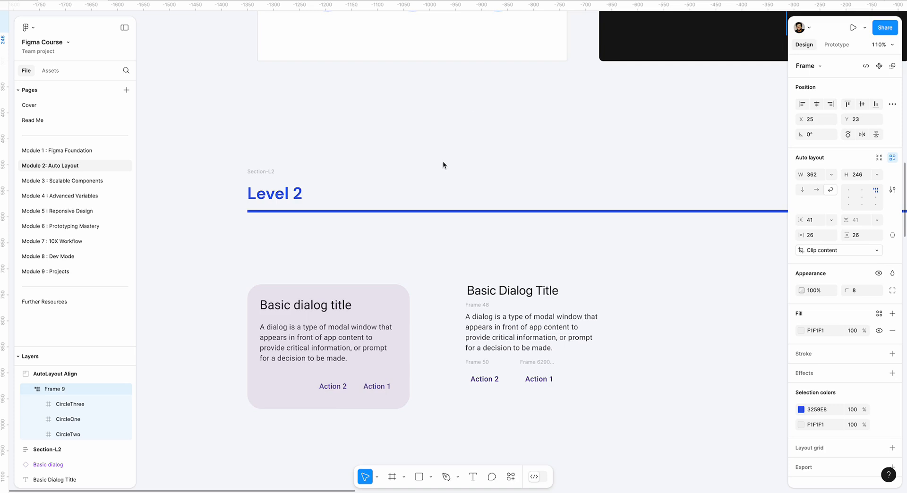
Move the loose "Basic Dialog Title" text in the Level 2 section to empty canvas at about X -245, Y 1833
scroll(443, 157, "up", 5)
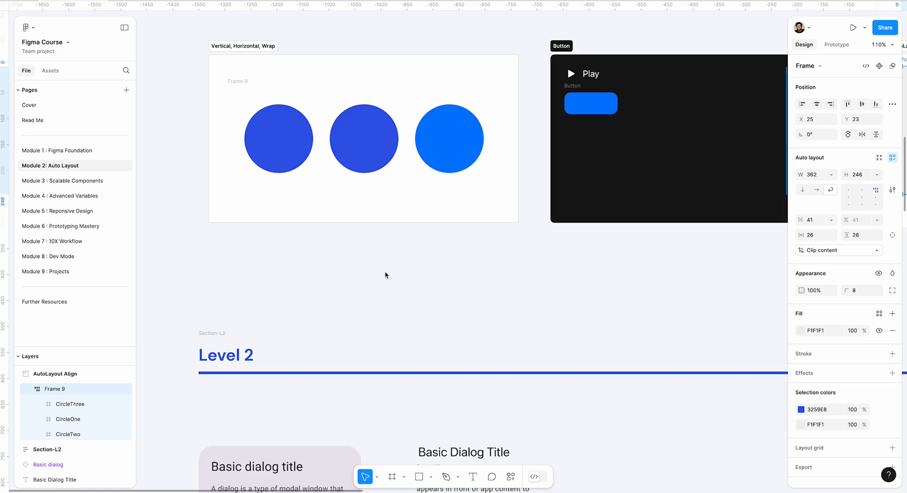
scroll(399, 277, "down", 5)
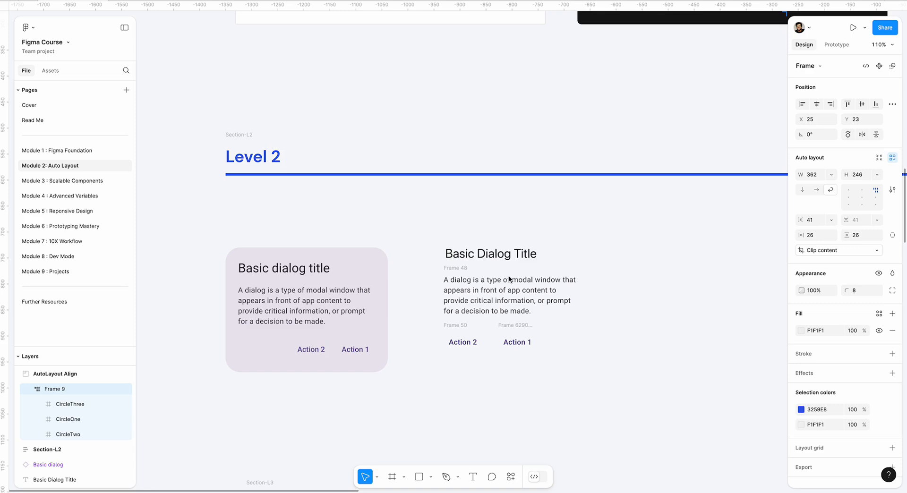
scroll(509, 279, "down", 3)
scroll(509, 279, "right", 3)
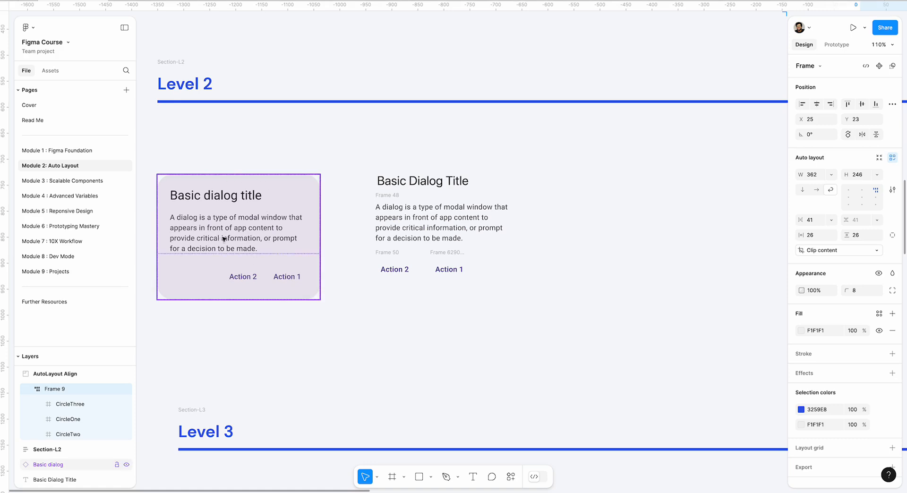
left_click(420, 181)
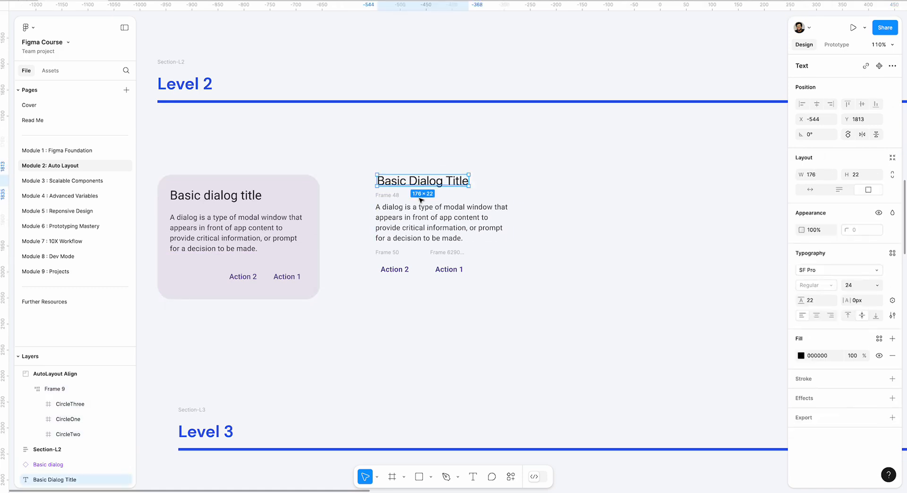
left_click(429, 236)
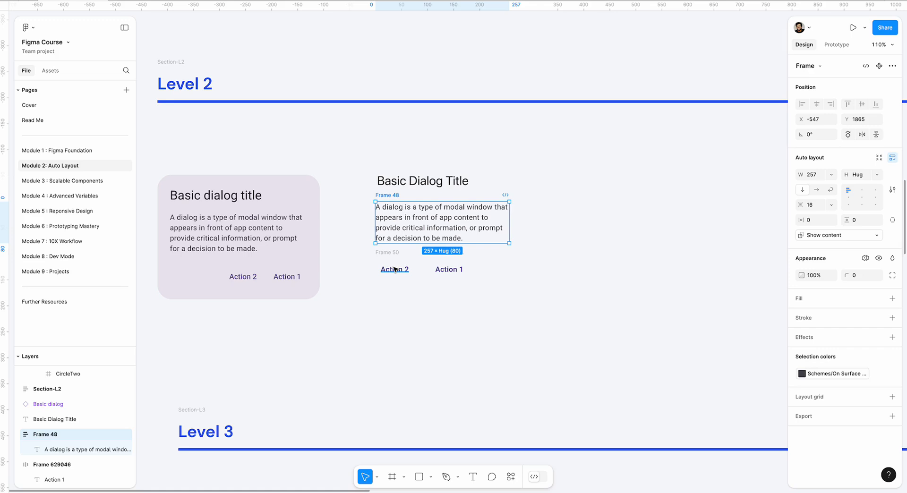
left_click_drag(589, 224, 536, 249)
left_click_drag(373, 207, 529, 219)
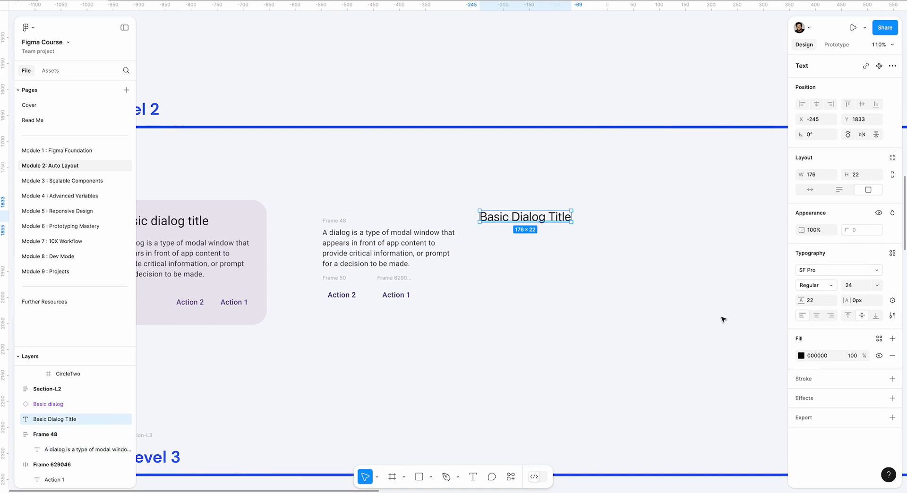
Review the title's vertical trim options and place the description frame below the title at about X -245, Y 1877
left_click(893, 316)
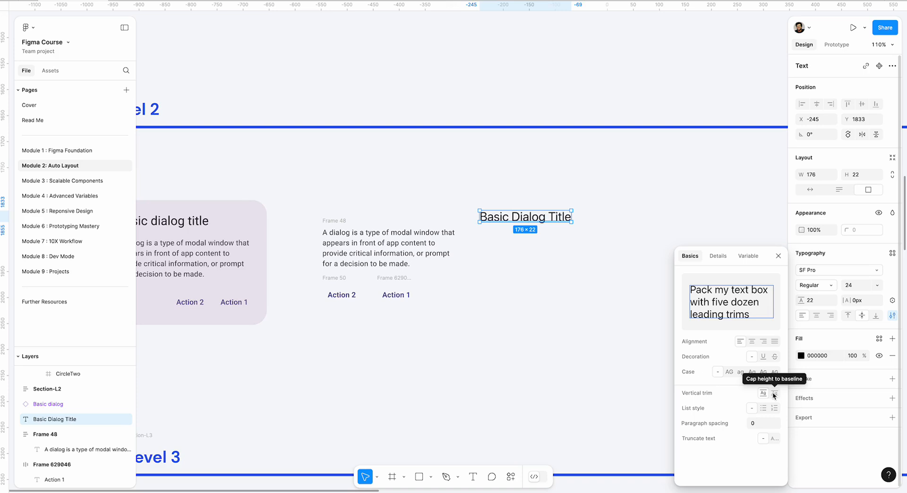
left_click(514, 285)
left_click_drag(364, 242, 518, 249)
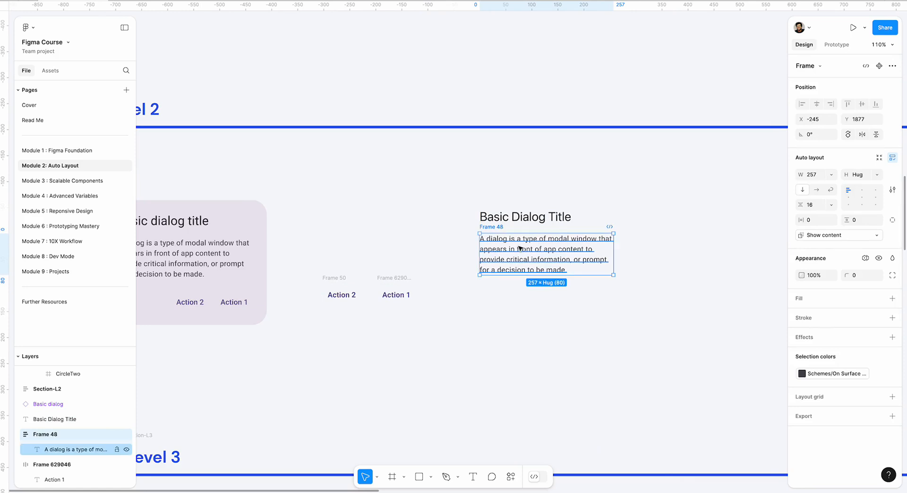
Wrap the dialog title and the description frame together in a vertical auto layout
left_click(515, 222, "shift")
left_click(471, 195)
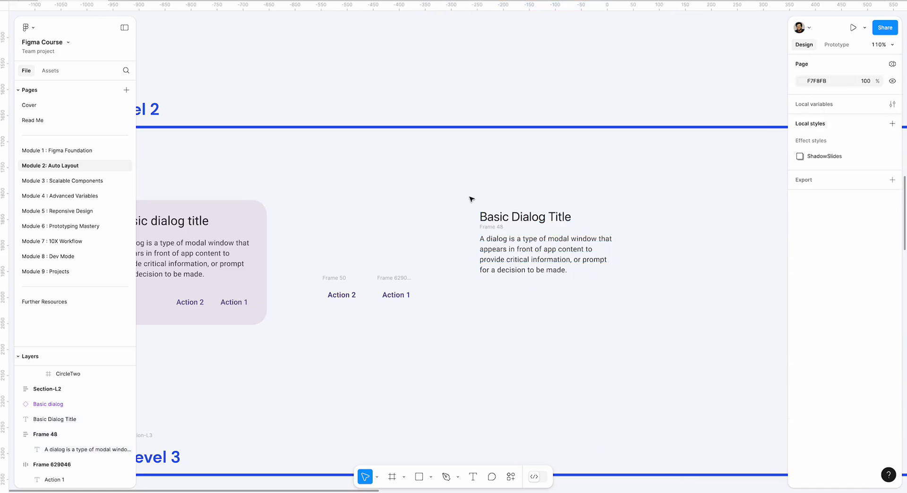
left_click(494, 220)
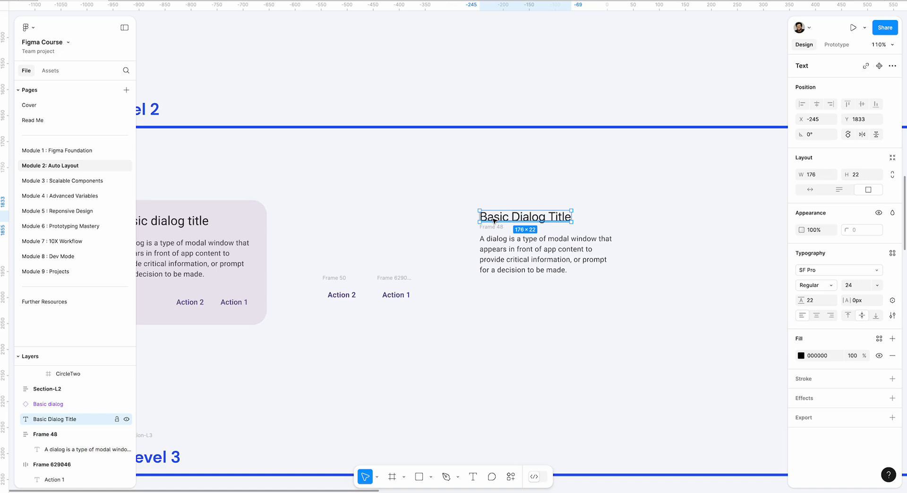
left_click(493, 259, "shift")
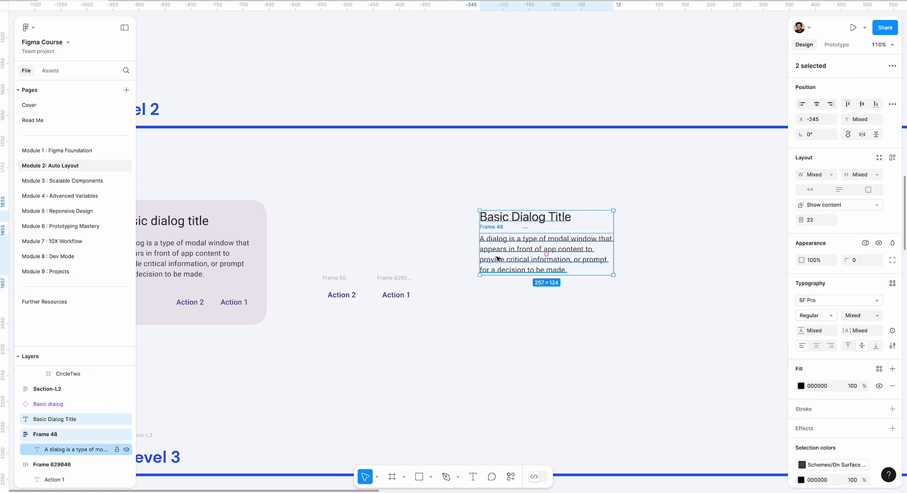
left_click(462, 189)
left_click_drag(462, 188, 643, 307)
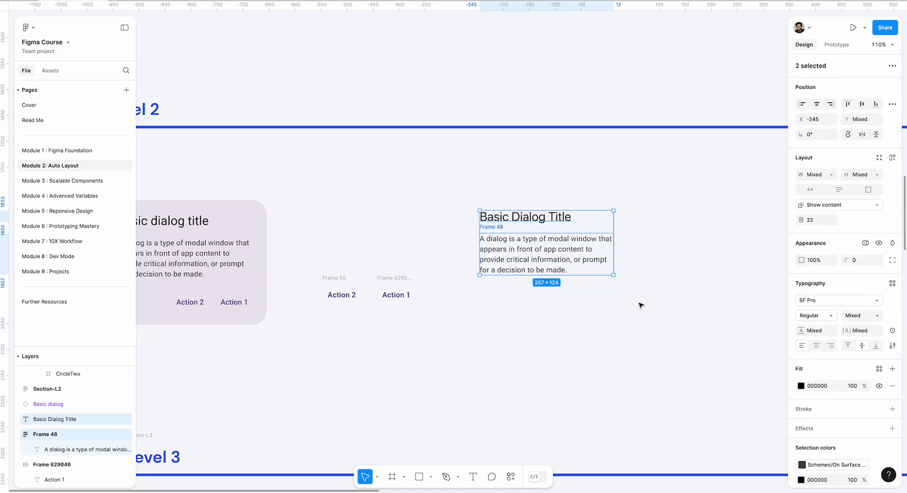
key("shift+a")
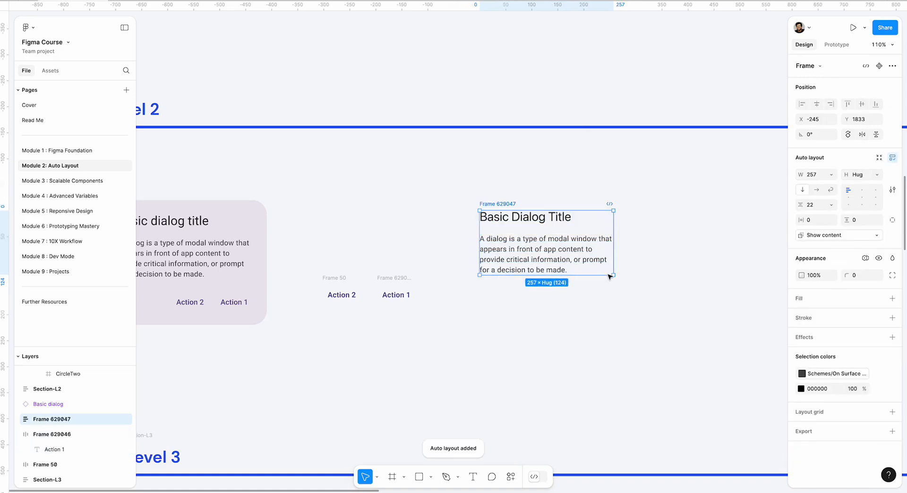
Set the auto layout gap between the title and the description to 16
left_click(549, 228)
type("16")
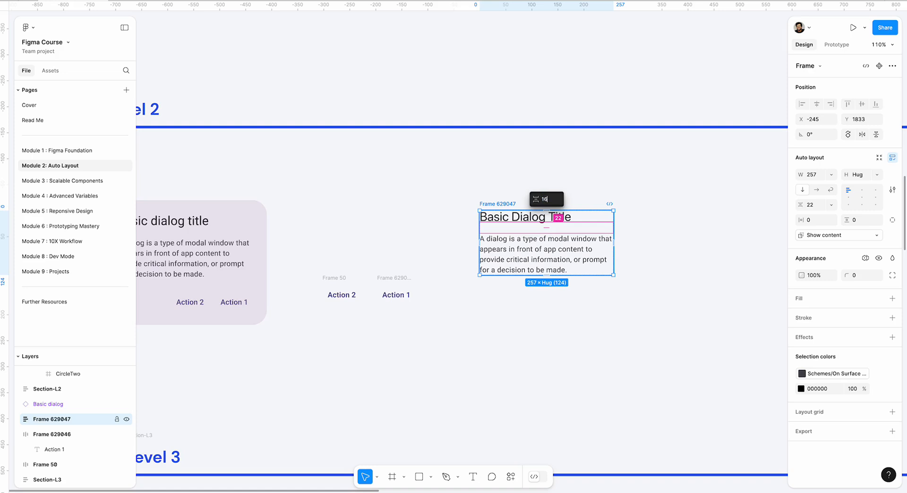
key("Return")
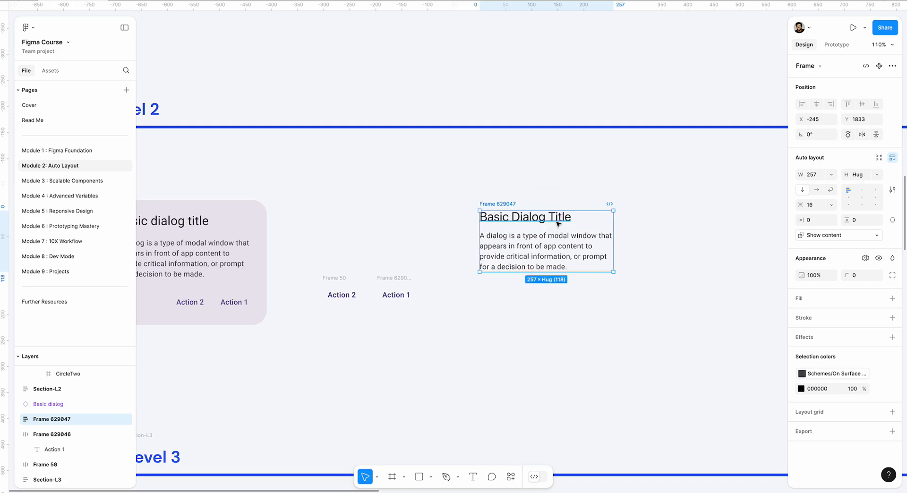
left_click(543, 192)
Set the title's vertical trim to the standard option instead of cap height to baseline, and check the gap below the title
left_click(535, 217)
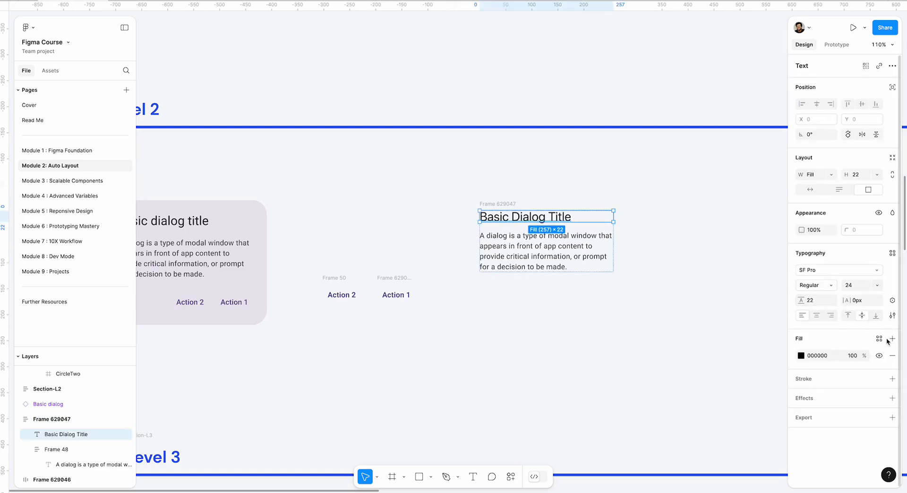
left_click(892, 315)
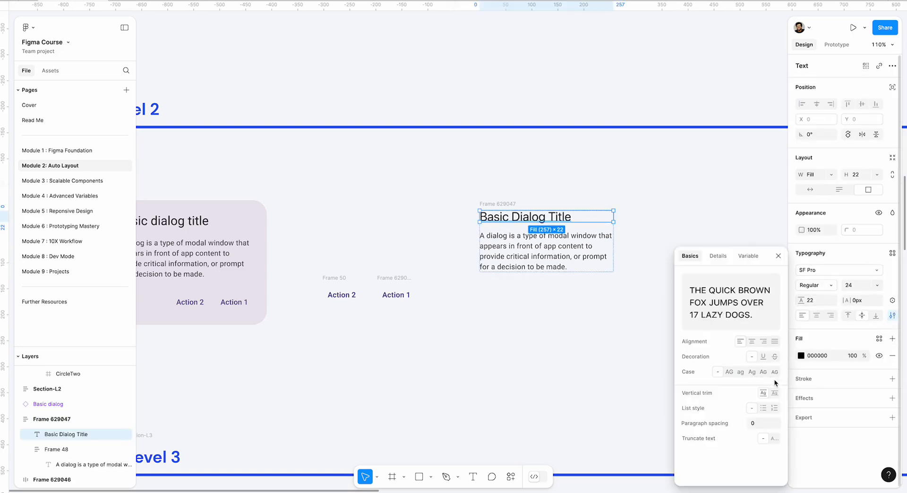
left_click(773, 394)
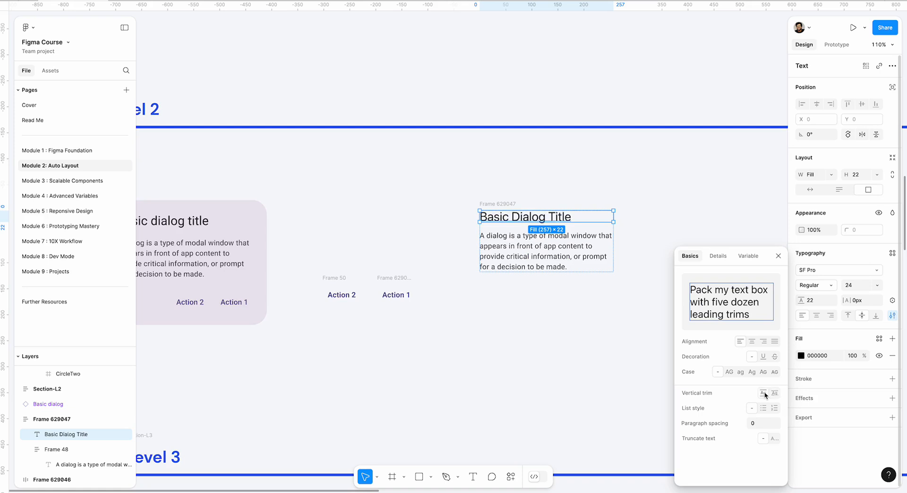
left_click(763, 393)
left_click(557, 318)
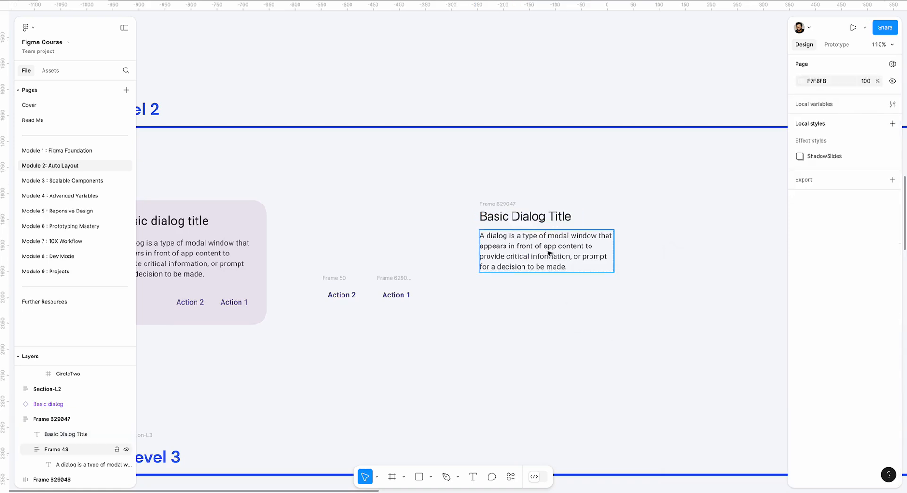
left_click(520, 229)
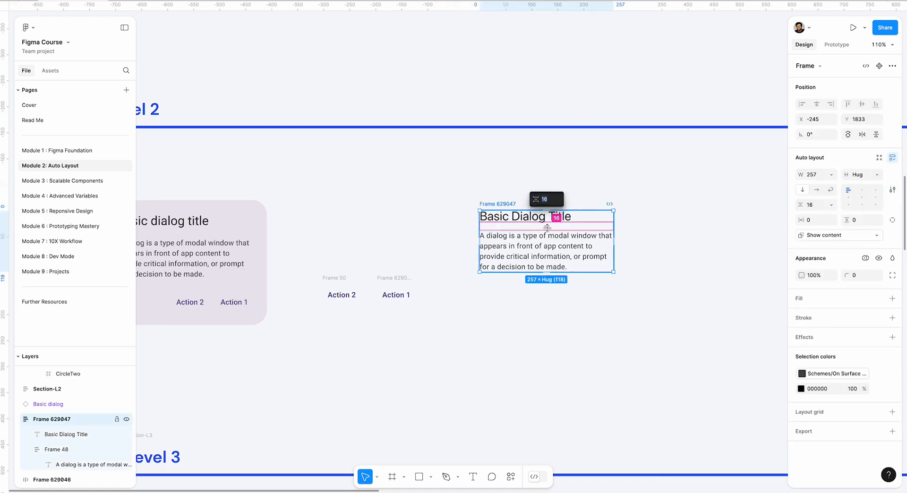
left_click(468, 240)
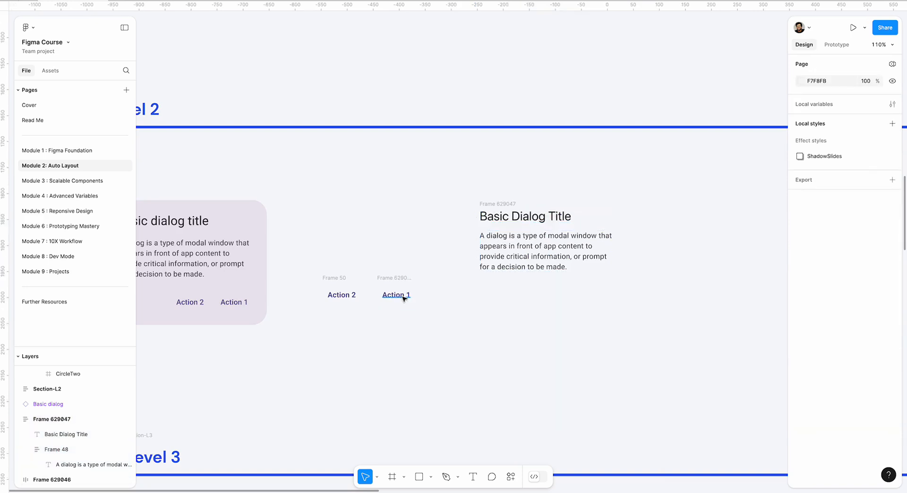
Move the Action 1 and Action 2 frames below the description, side by side with Action 2 at about X -159, Y 1975
left_click(391, 283)
left_click_drag(391, 282, 584, 283)
left_click_drag(337, 279, 541, 281)
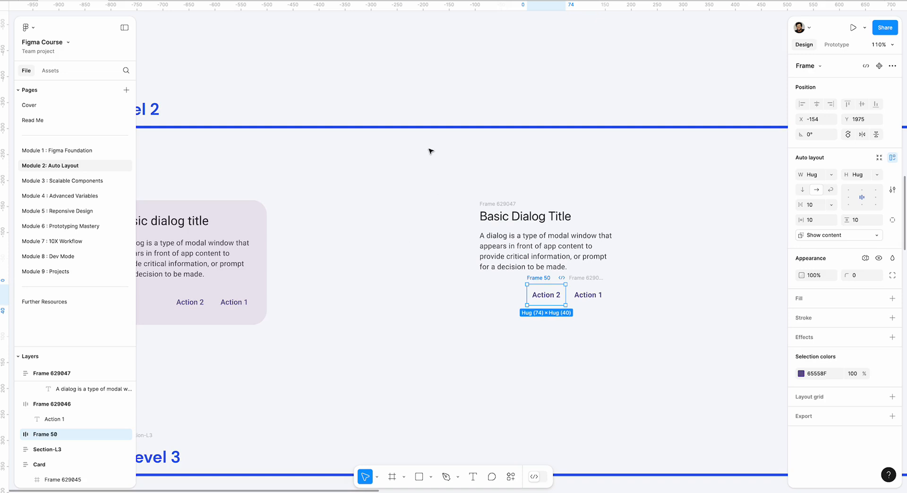
left_click_drag(614, 235, 572, 249)
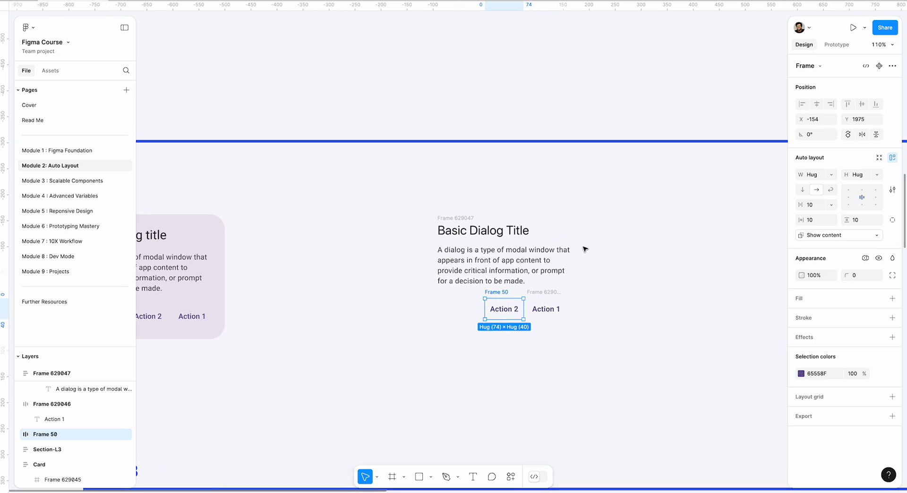
left_click(620, 278)
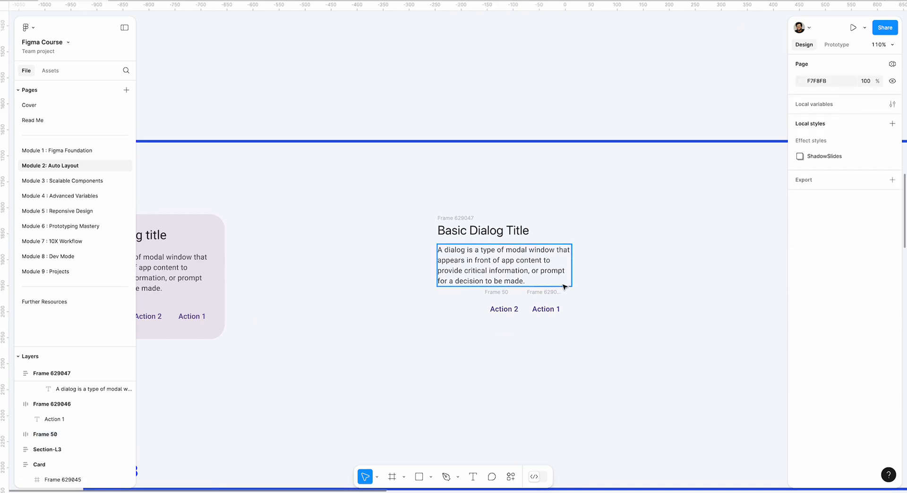
left_click(506, 293)
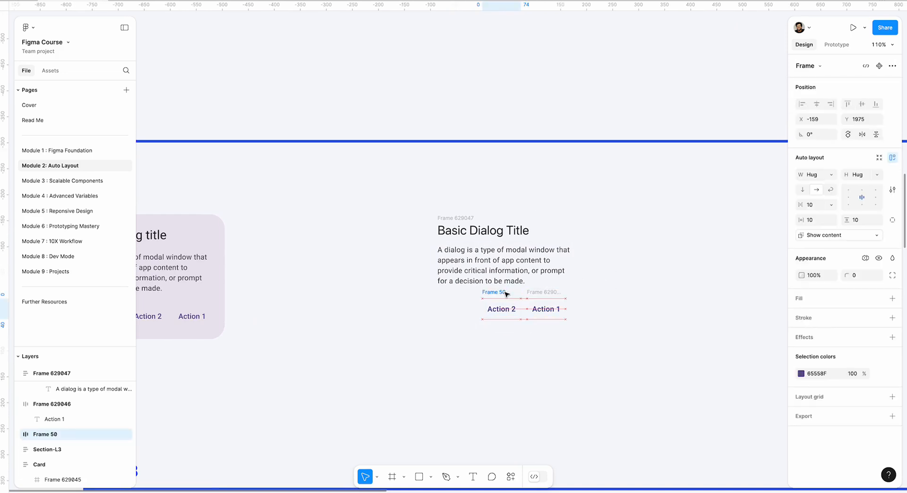
left_click(614, 291)
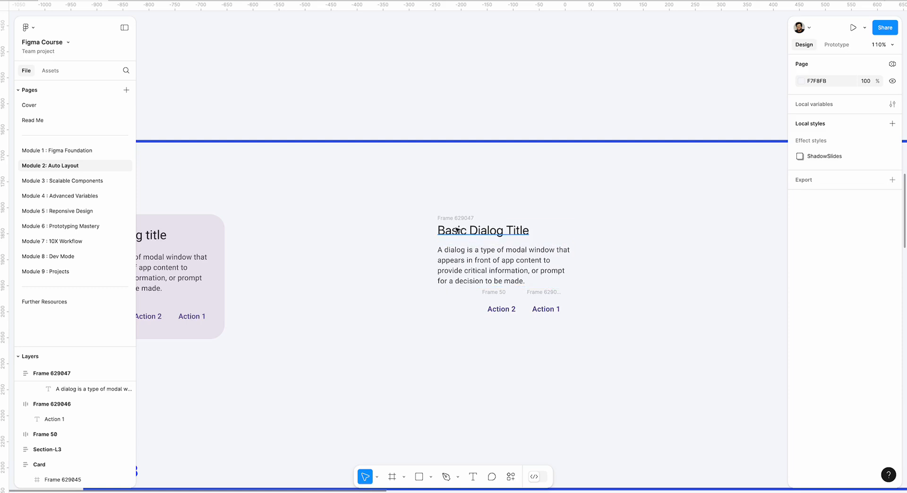
Try wrapping the text block and both action frames in one auto layout, aligned bottom right and then centred
left_click_drag(417, 213, 606, 343)
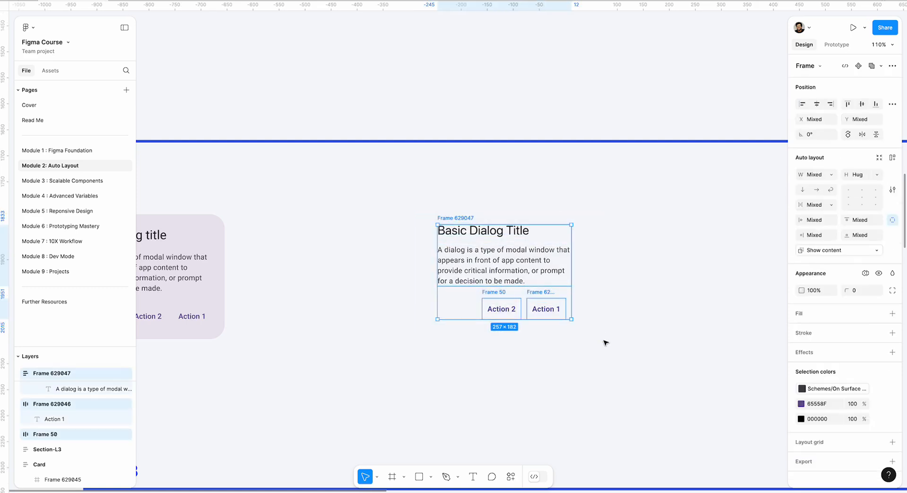
key("shift+a")
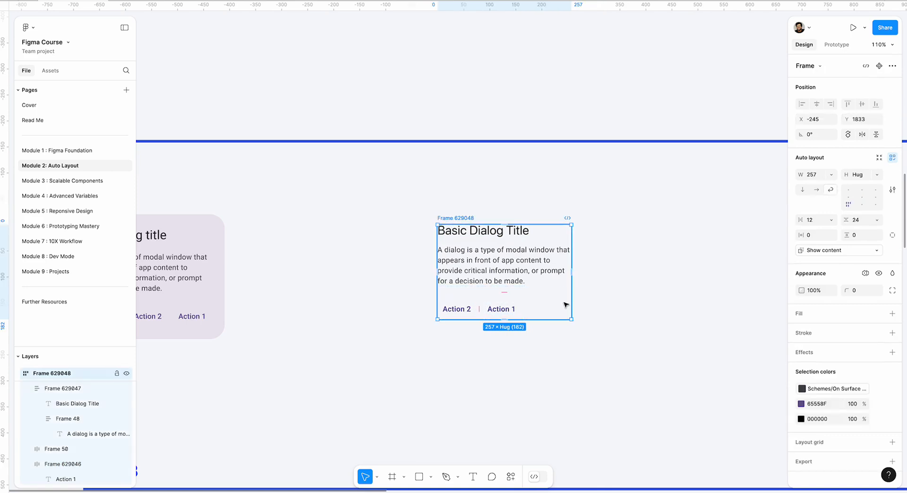
left_click(876, 204)
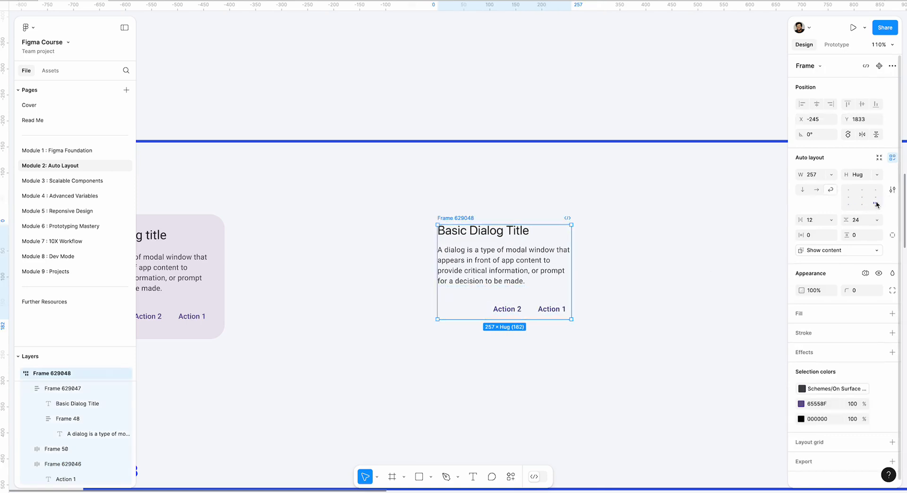
left_click(860, 199)
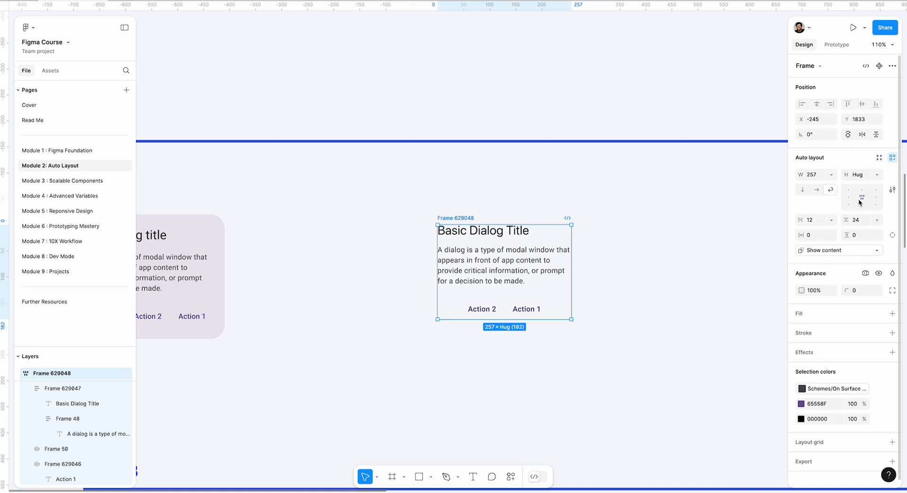
Undo the alignment changes and the auto layout around the text block and both action frames
key("ctrl+z")
key("ctrl+z")
key("ctrl+z")
key("ctrl+z")
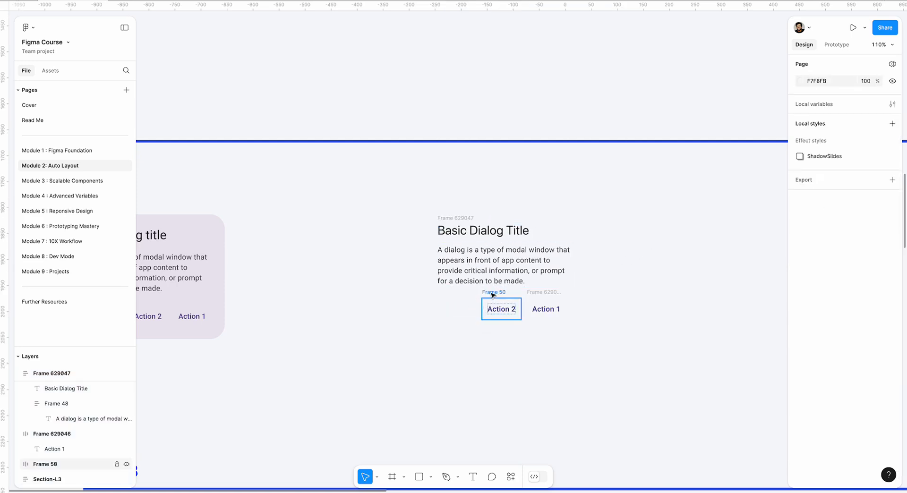
Wrap the Action 2 and Action 1 frames in a horizontal auto layout with a gap of 8
left_click(493, 293)
left_click(542, 293, "shift")
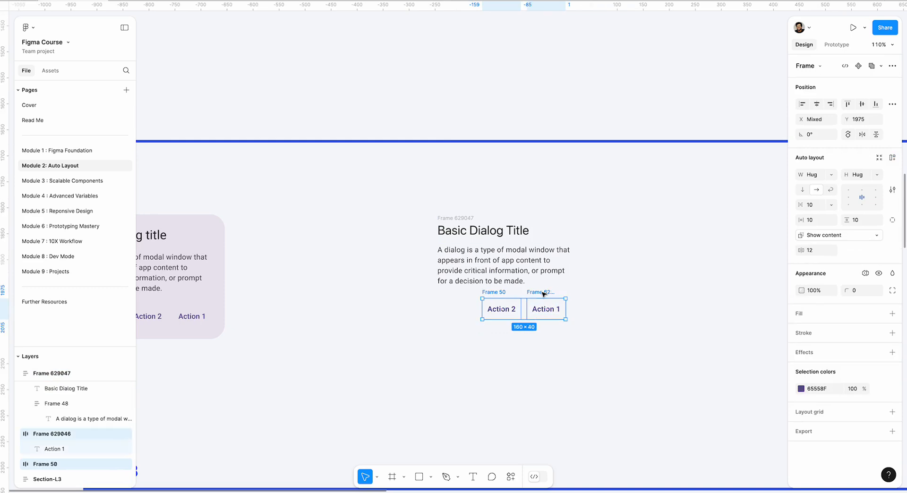
key("shift+a")
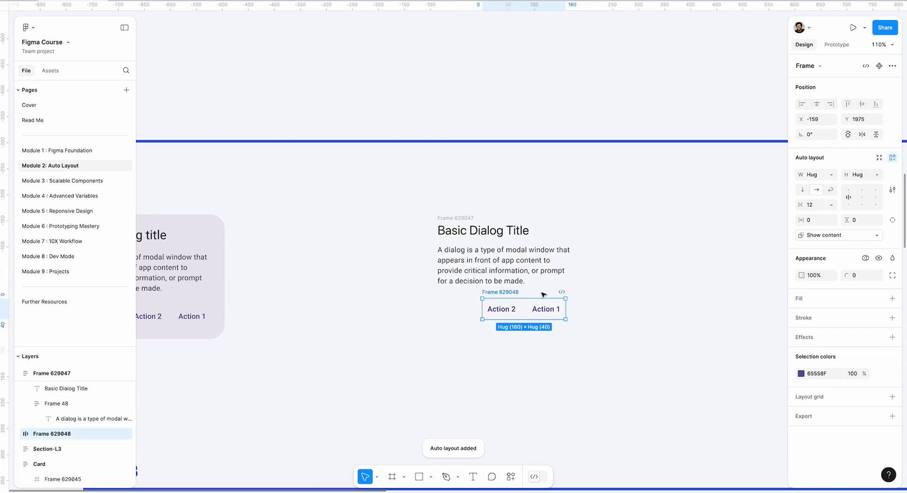
left_click(523, 311)
type("8")
key("Return")
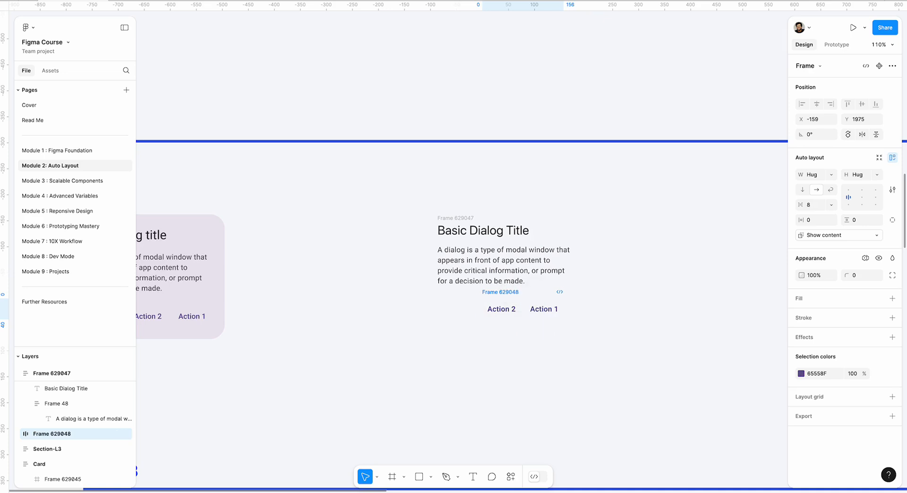
left_click(700, 327)
Nudge the actions row to about X -162, Y 1970 and wrap it with the text block in a vertical auto layout
left_click_drag(510, 292, 507, 289)
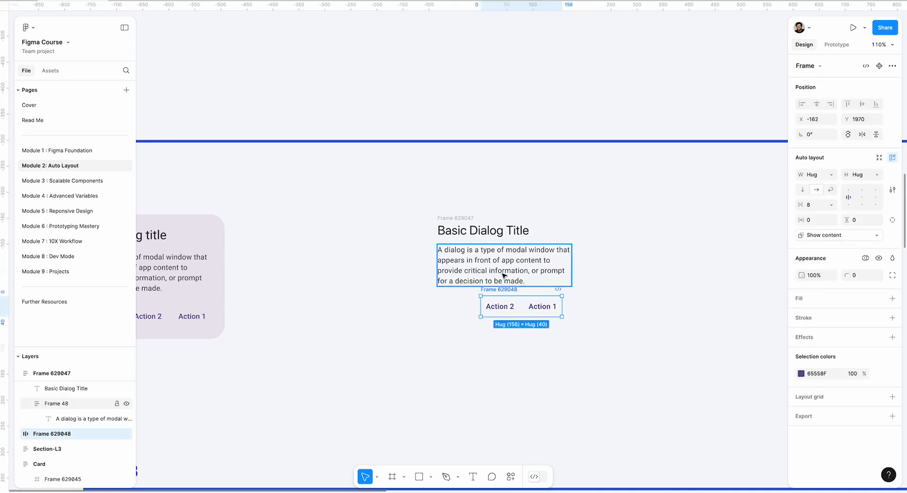
left_click(457, 220, "shift")
key("shift+a")
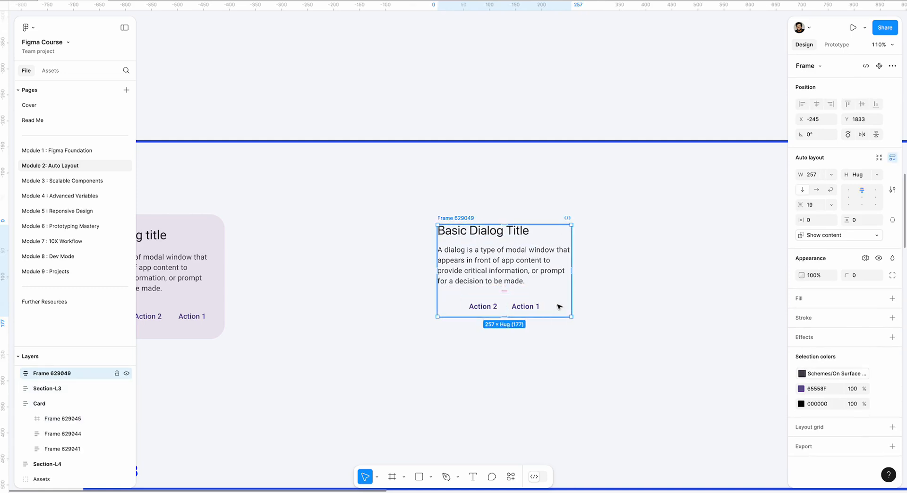
Align the dialog content's children to the top right, and wrap the whole content frame in another vertical auto layout
left_click(880, 194)
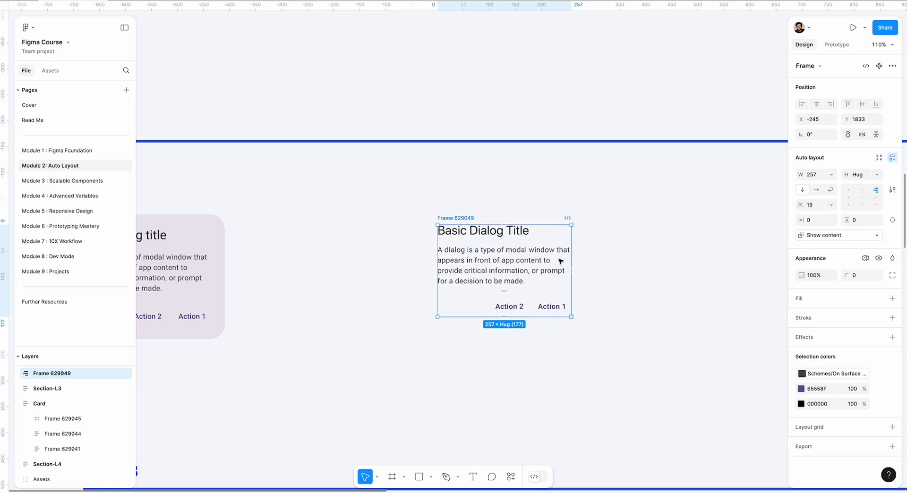
left_click(465, 190)
left_click(463, 217)
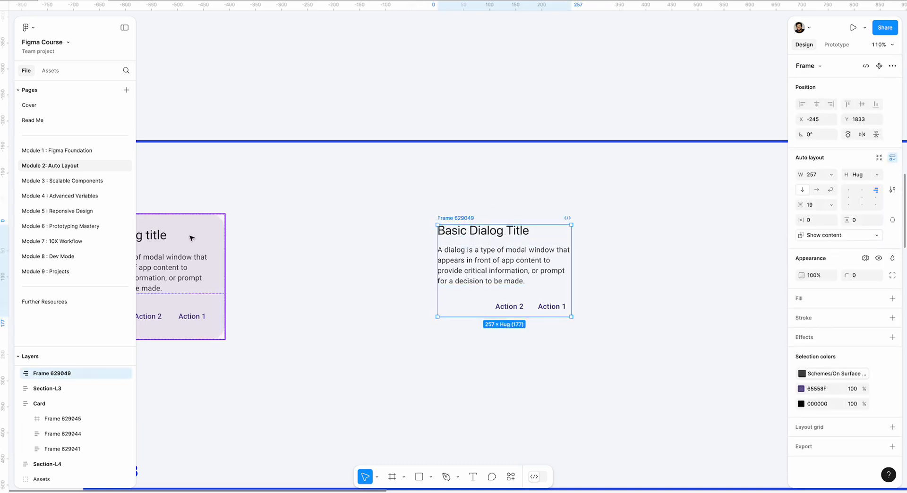
left_click_drag(400, 200, 607, 353)
key("shift+a")
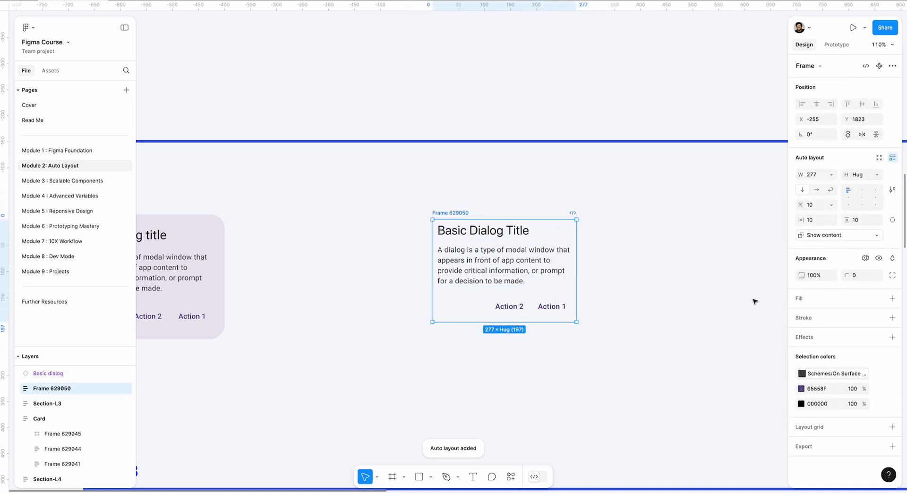
Add a fill to the outer dialog frame, sampling the colour ECE6F0 from the reference dialog's background
left_click(799, 298)
left_click(799, 316)
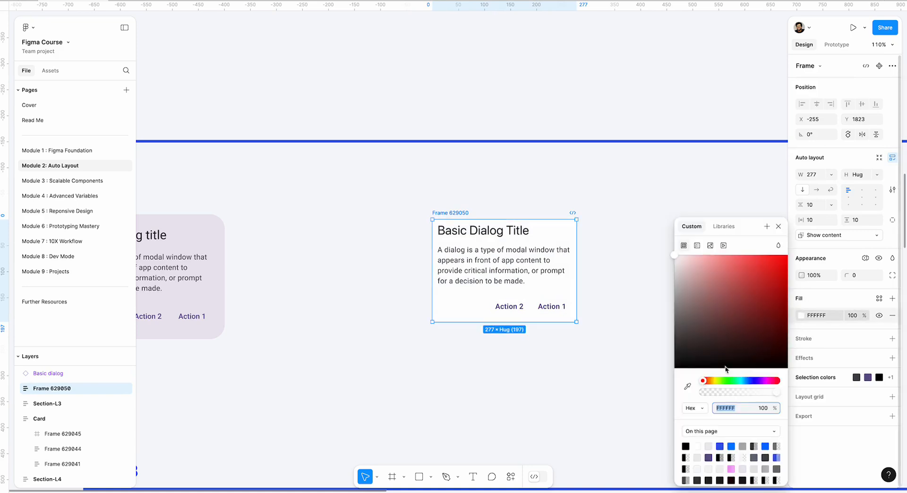
left_click(688, 387)
left_click(220, 236)
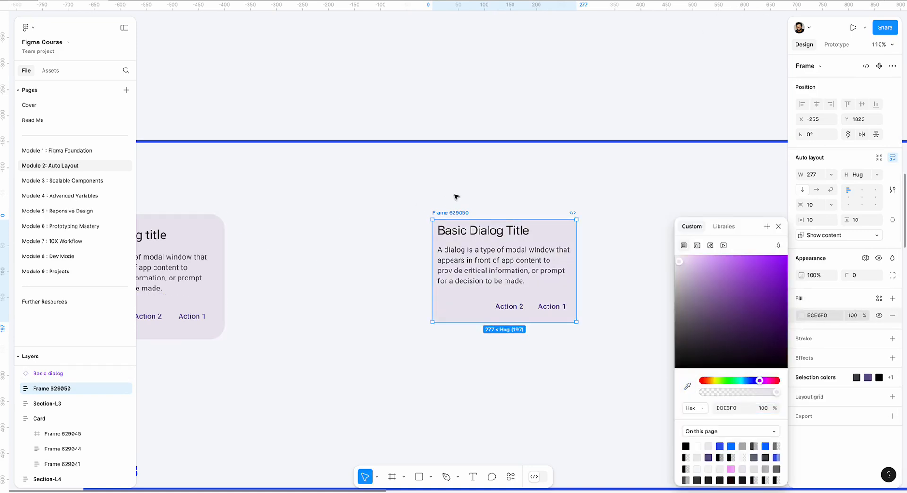
left_click(456, 192)
left_click(450, 214)
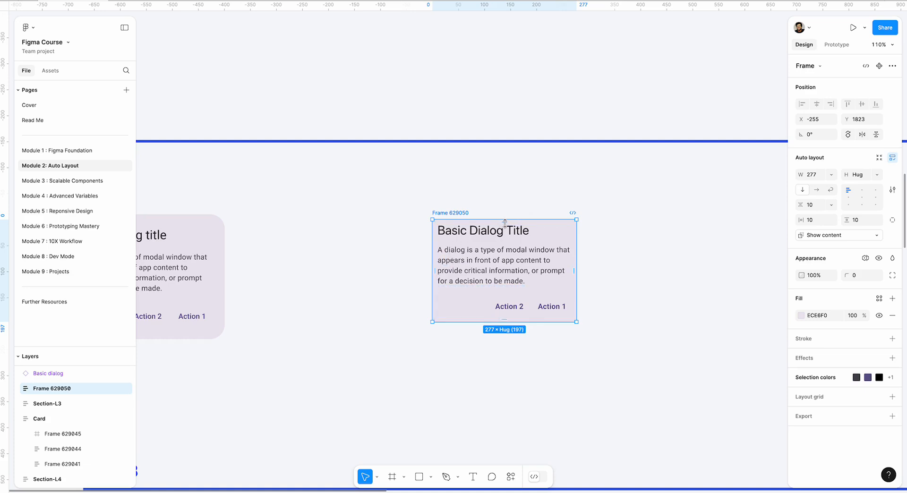
Set the outer dialog frame's vertical and horizontal padding to 24
left_click(480, 202)
left_click(451, 217)
left_click(866, 221)
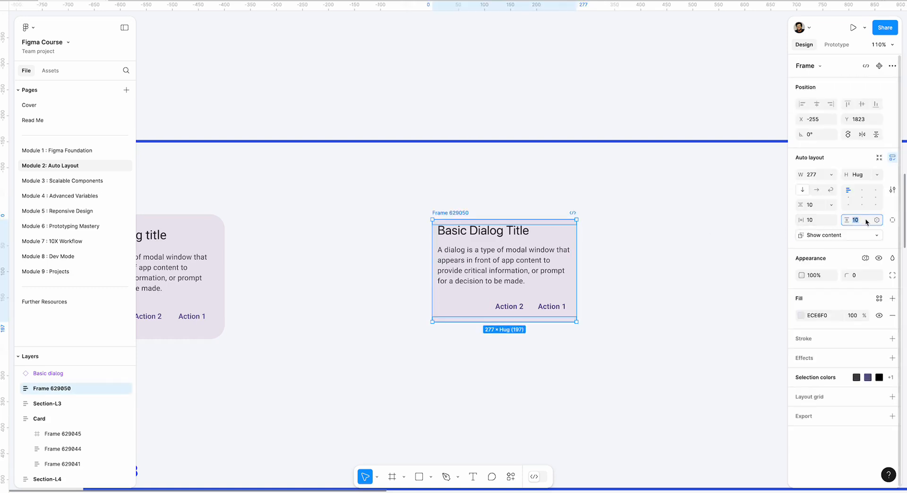
key("Return")
left_click(811, 220)
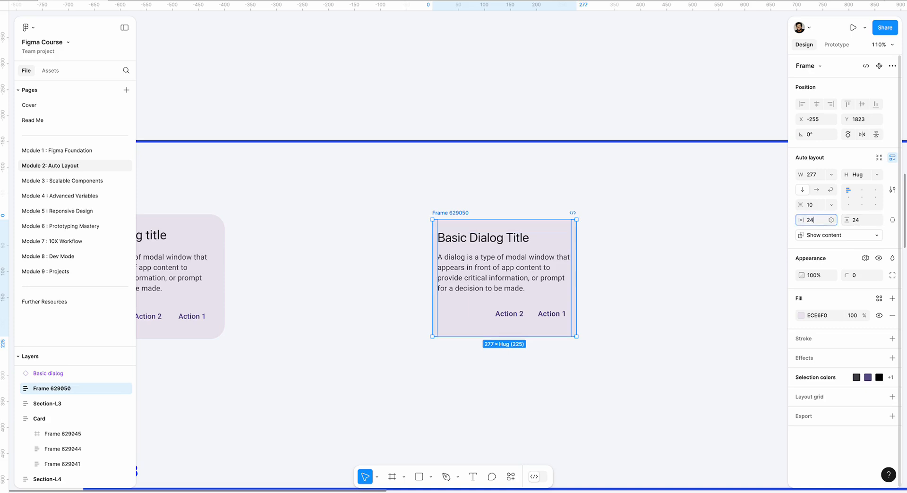
type("24")
key("Return")
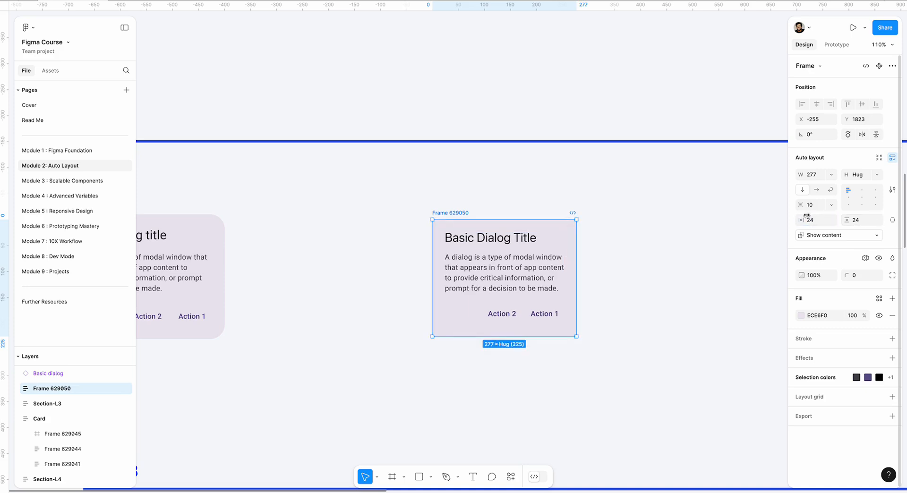
Increase the outer dialog frame's vertical item gap to 55
left_click(801, 205)
type("30")
key("Return")
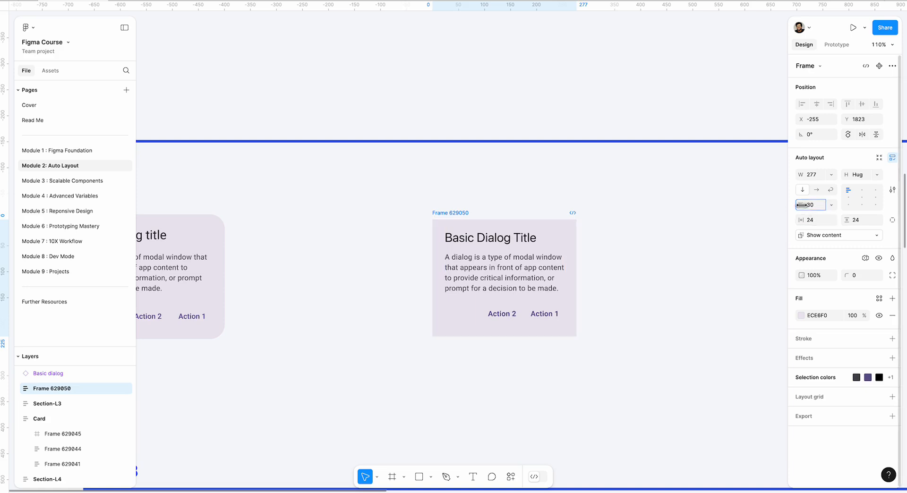
left_click(698, 220)
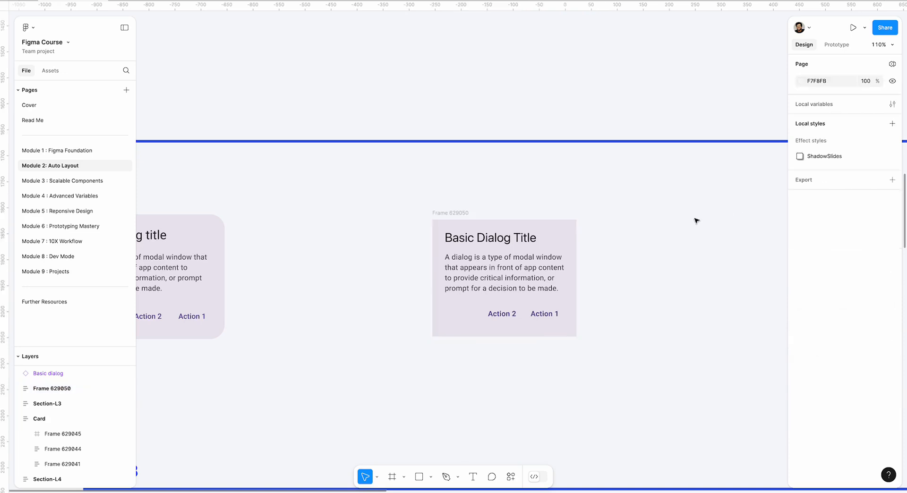
key("ctrl+z")
left_click(494, 201)
left_click(461, 212)
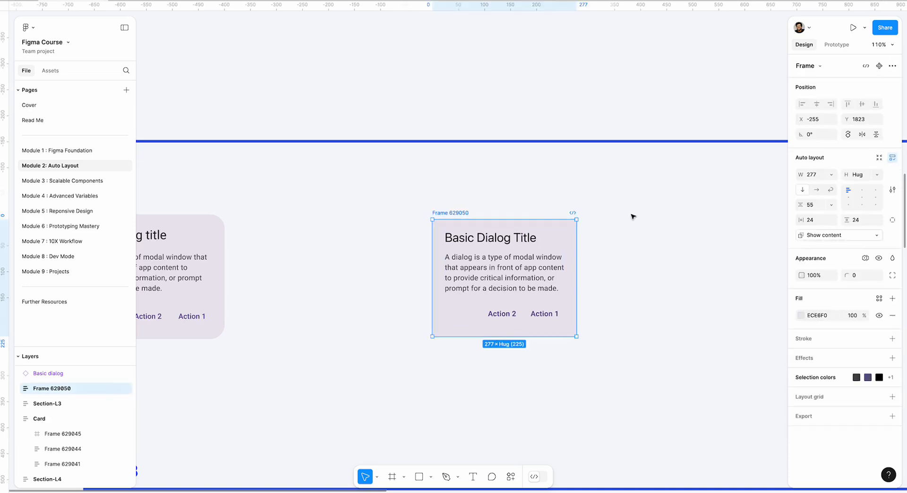
Round the outer dialog frame's corners with a radius of 26
left_click_drag(847, 276, 171, 282)
left_click(863, 279)
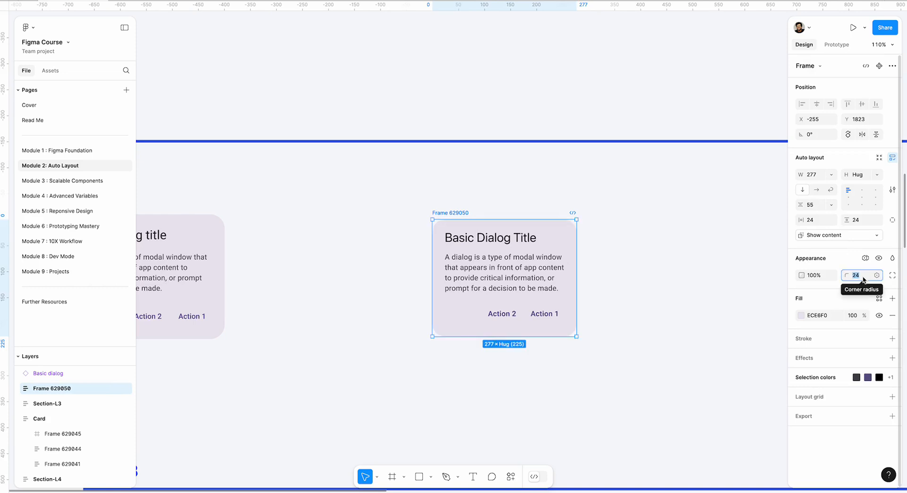
type("26")
key("Return")
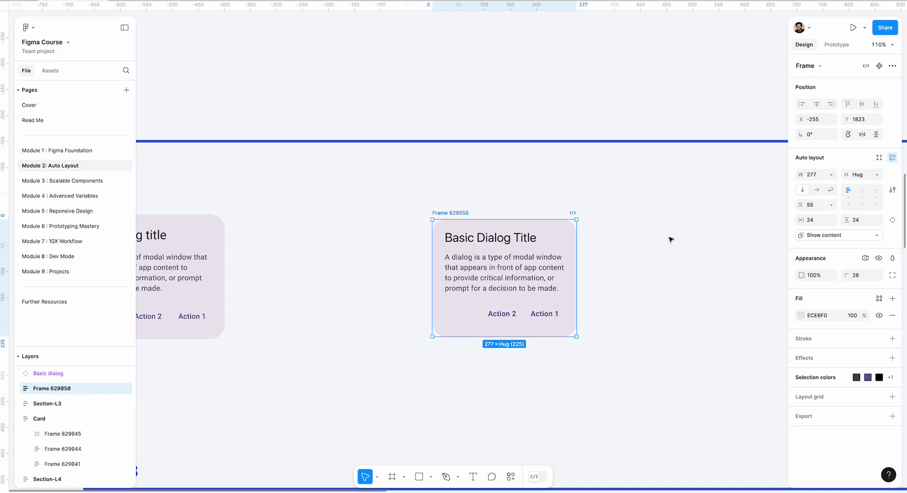
left_click(669, 238)
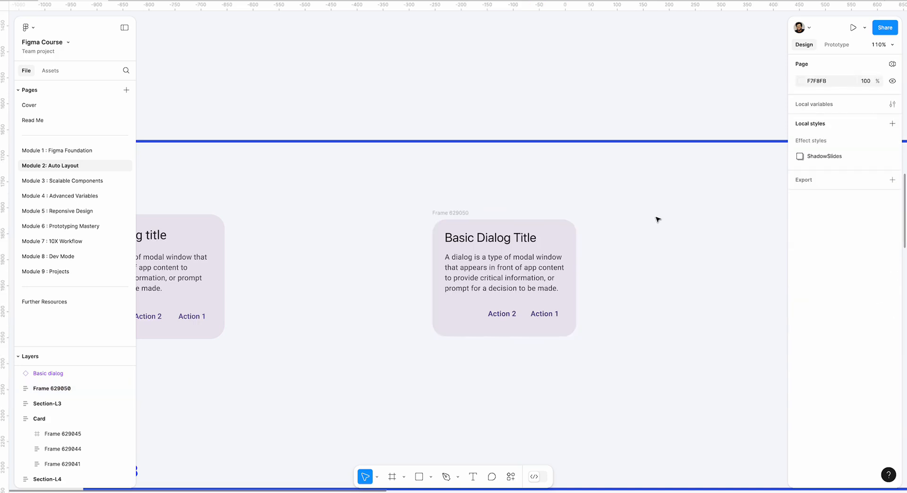
Try larger vertical and horizontal padding on the outer dialog frame, and undo both padding changes
left_click(448, 219)
left_click_drag(850, 219, 861, 218)
mouse_move(800, 219)
left_mouse_down()
mouse_move(823, 220)
mouse_move(810, 220)
left_mouse_up()
key("ctrl+z")
key("ctrl+z")
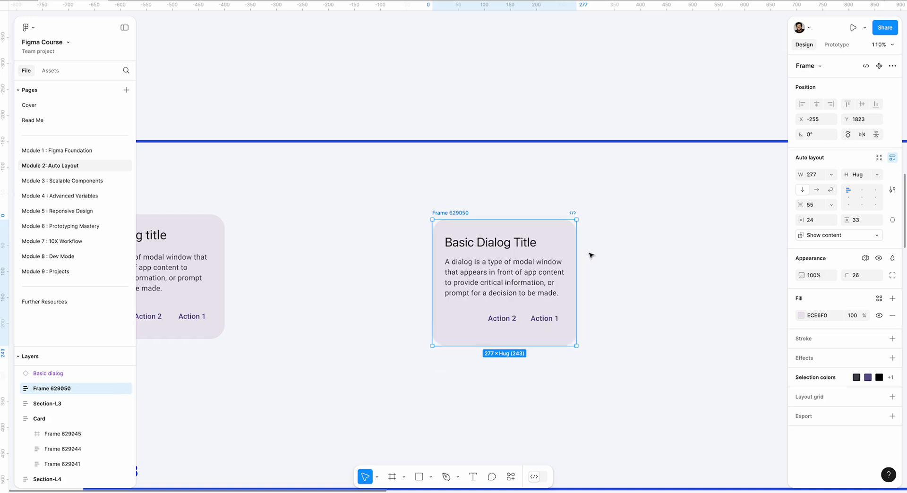
Move the outer dialog frame to about X -263, Y 1828, and try narrowing it to a width of 189
left_click(628, 249)
left_click_drag(459, 214, 448, 217)
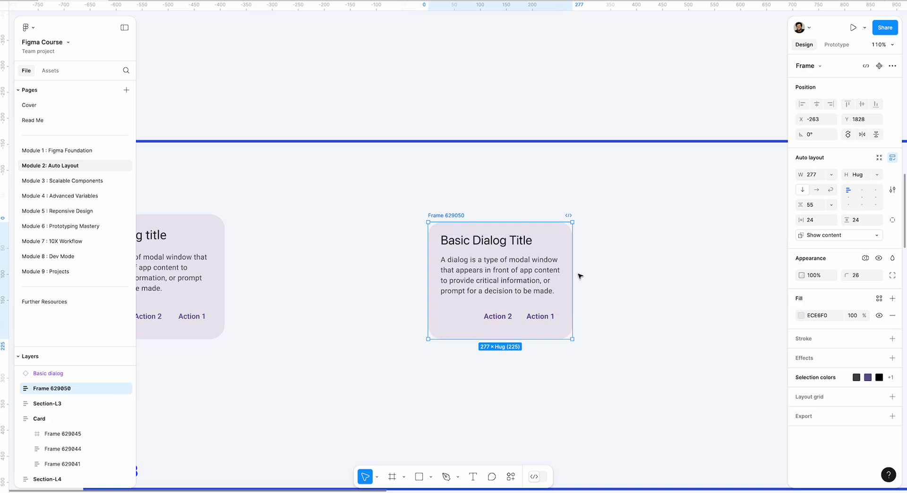
left_click_drag(572, 274, 528, 270)
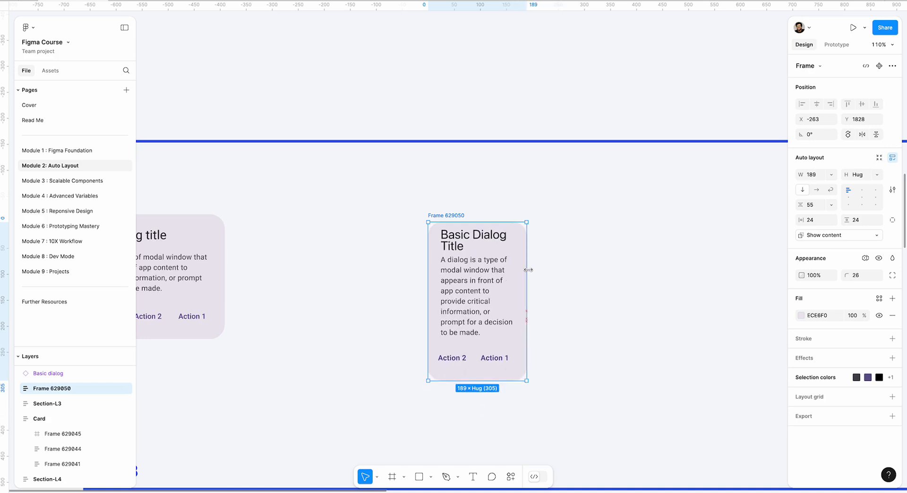
Try the Basic Dialog Title text at Hug width, and switch it to Fill width with Hug height
double_click(467, 272)
double_click(467, 272)
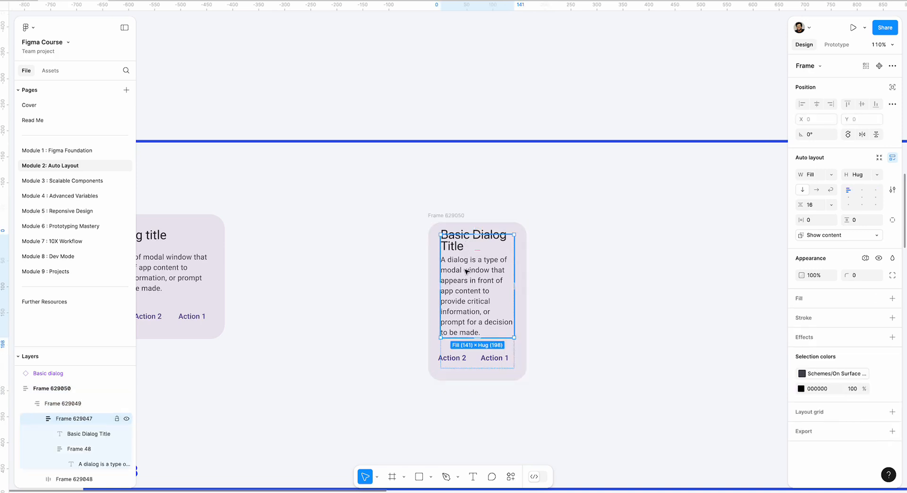
double_click(467, 272)
left_click(476, 244)
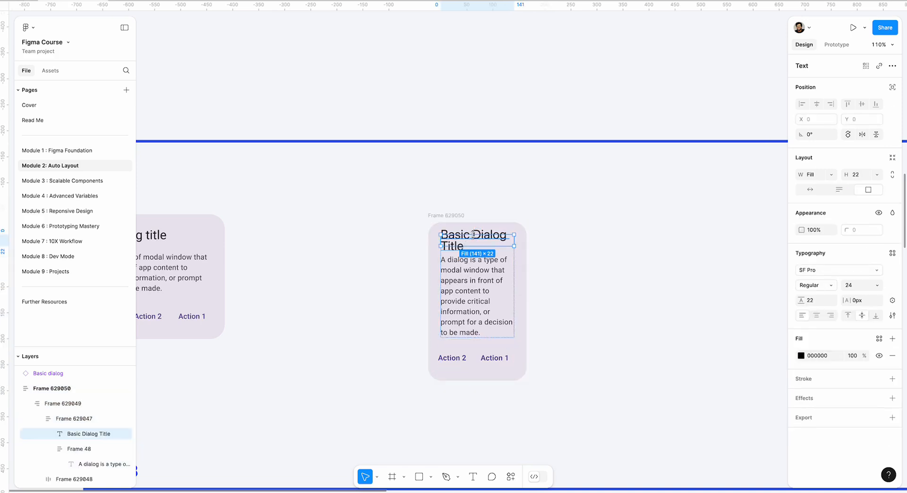
left_click(830, 175)
left_click(831, 163)
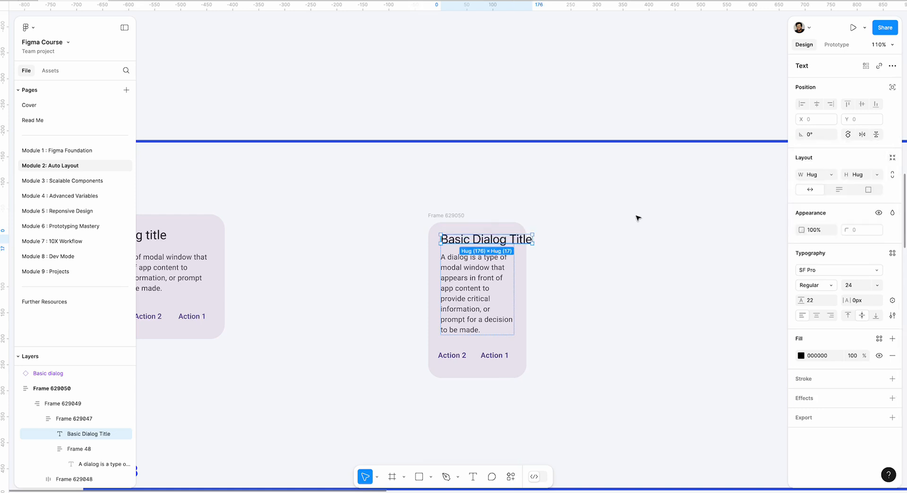
left_click(831, 175)
left_click(823, 188)
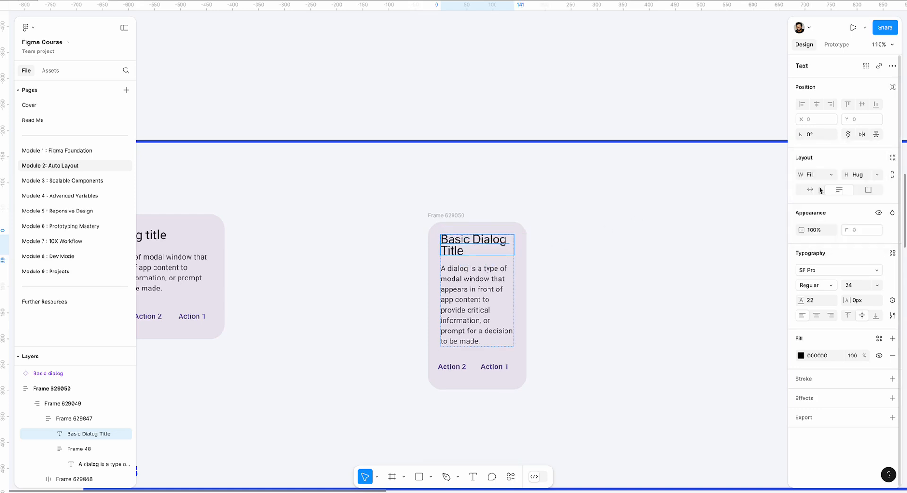
left_click(561, 227)
left_click(478, 291)
double_click(478, 291)
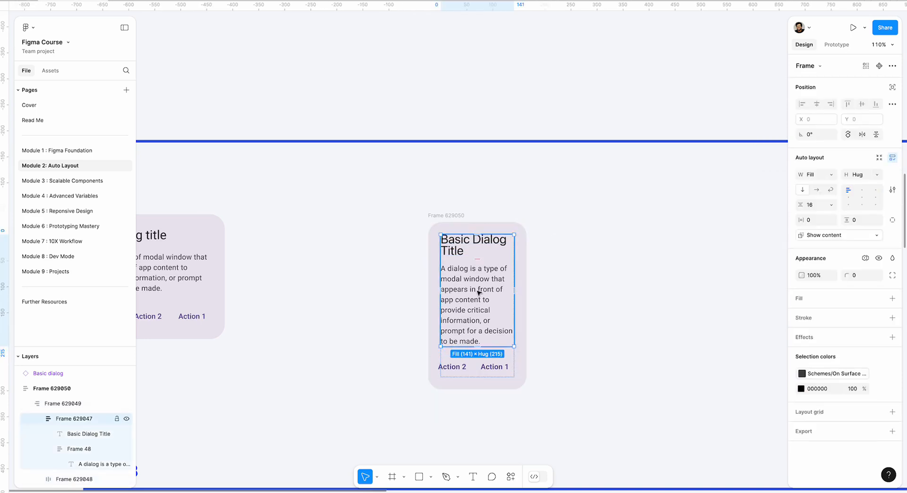
double_click(478, 291)
left_click(560, 254)
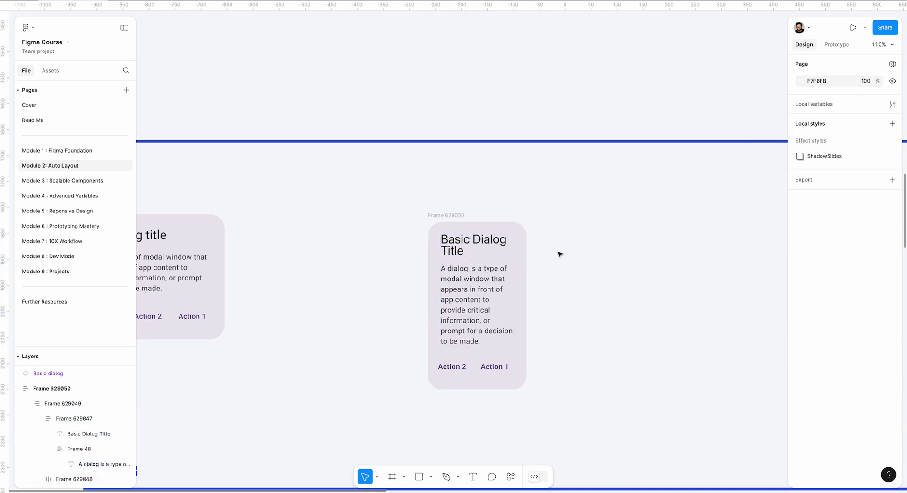
Undo the title text's sizing changes and the narrowing of the outer dialog frame
key("ctrl+z")
key("ctrl+z")
key("ctrl+z")
key("ctrl+z")
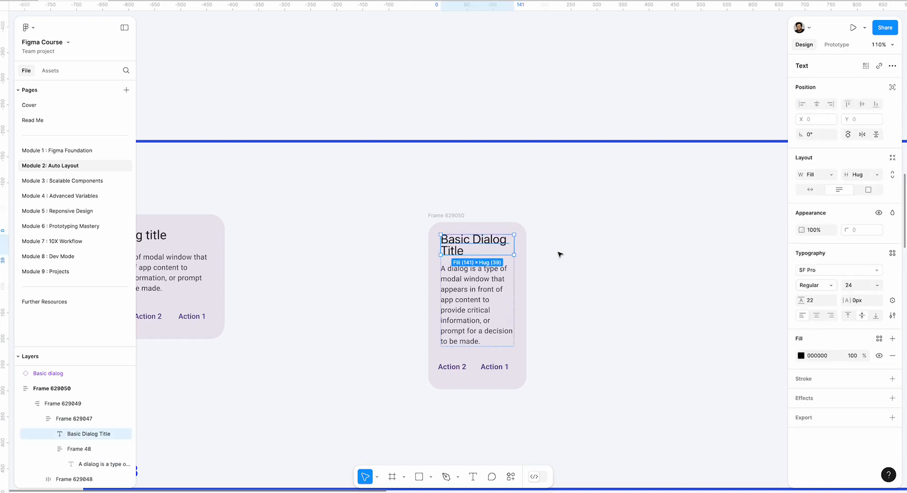
key("ctrl+z")
key("ctrl+z")
key("ctrl+z")
key("ctrl+z")
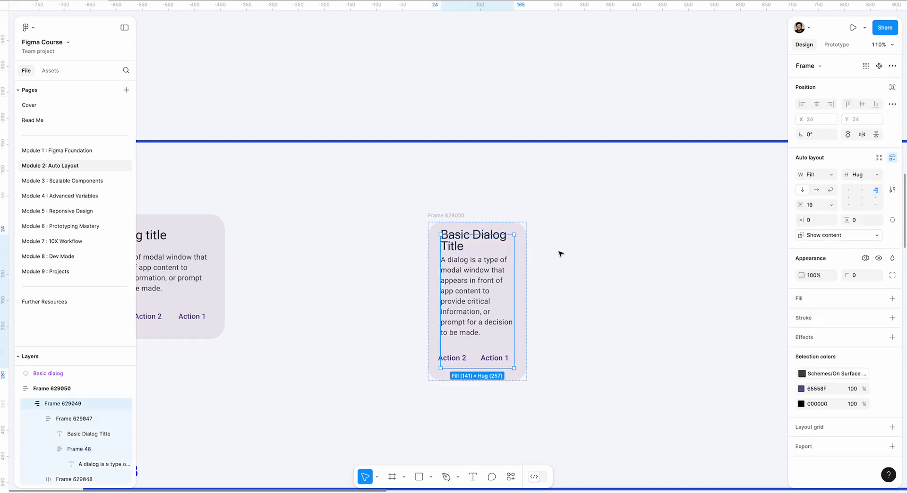
left_click(596, 246)
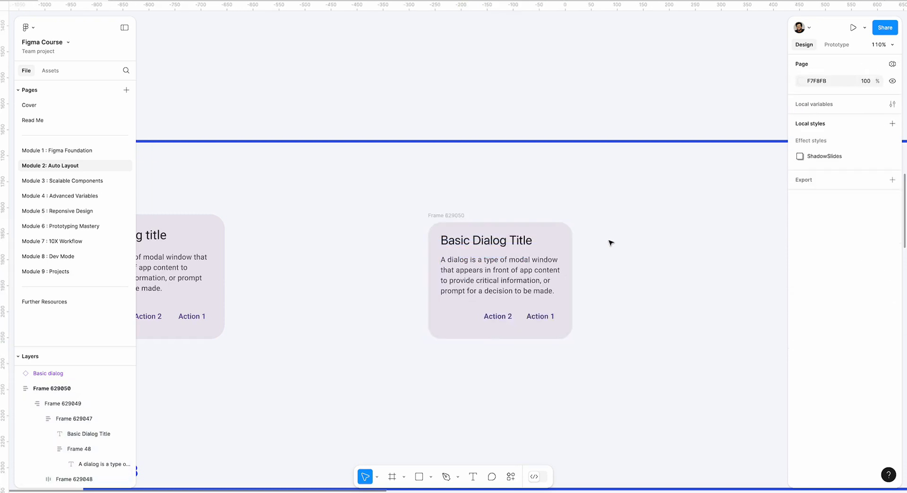
Rename the outer dialog frame as Dialog
left_click(428, 219)
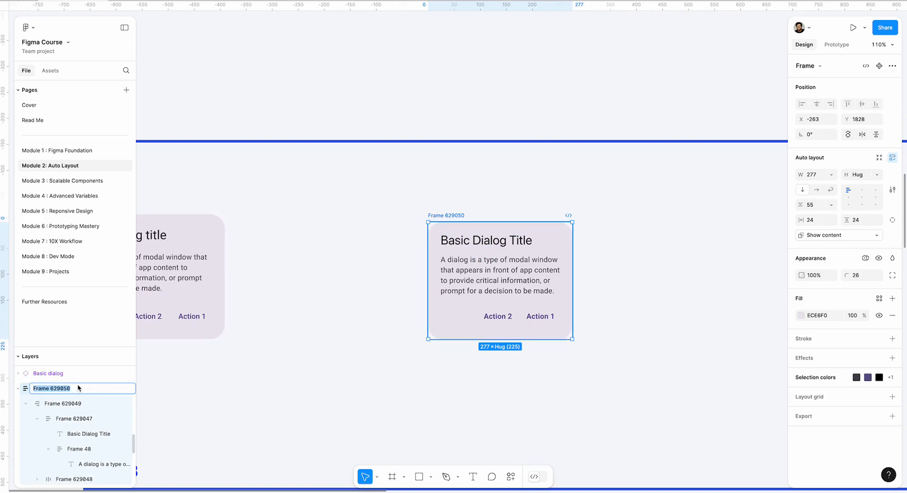
scroll(318, 306, "left", 4)
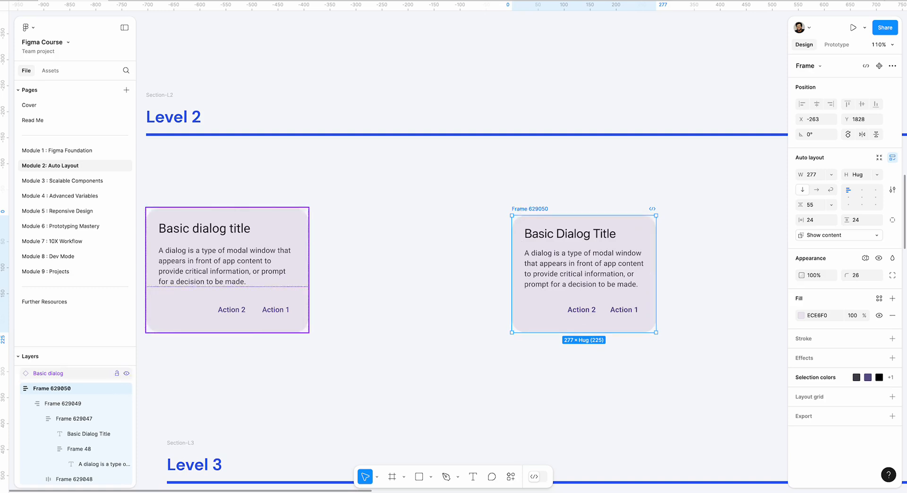
double_click(59, 389)
type("Dialog")
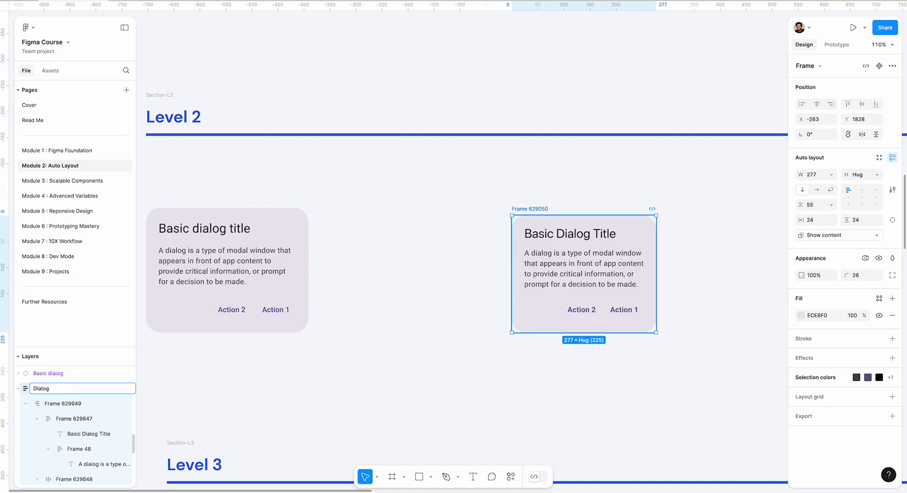
key("Return")
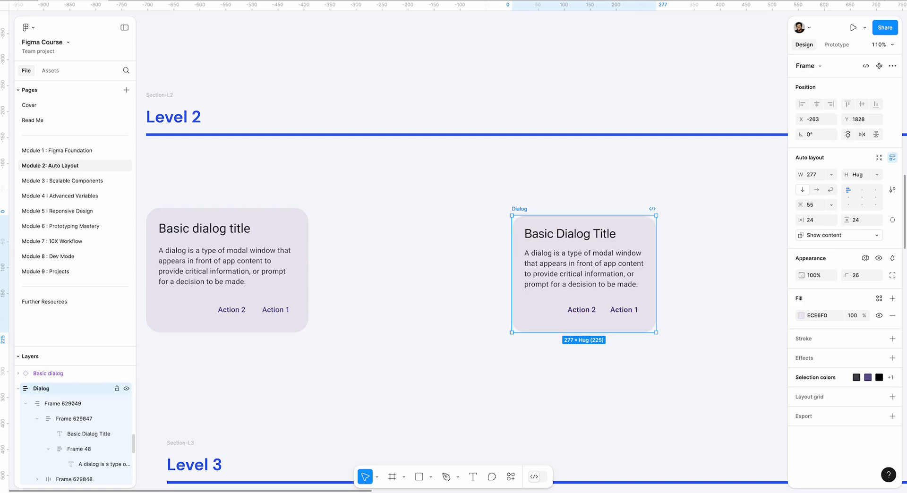
left_click(388, 345)
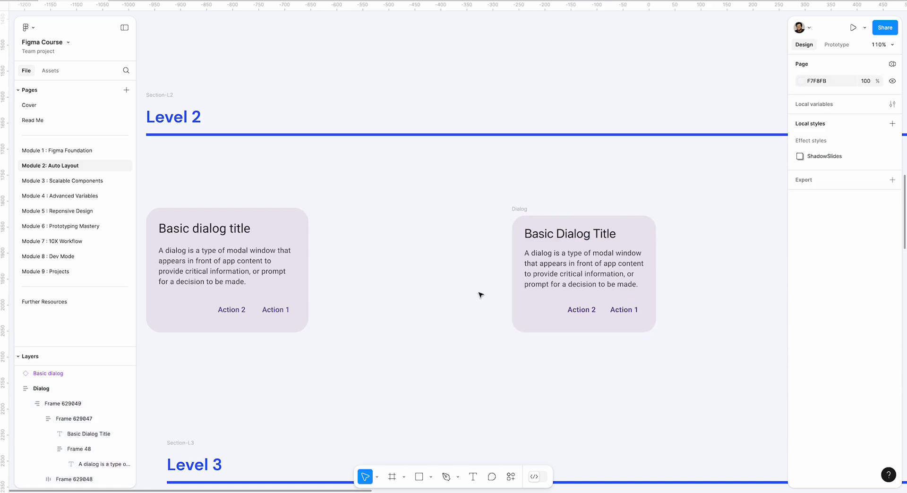
Move the Dialog frame closer to the reference dialog, to about X -465, Y 1828
left_click_drag(521, 210, 416, 211)
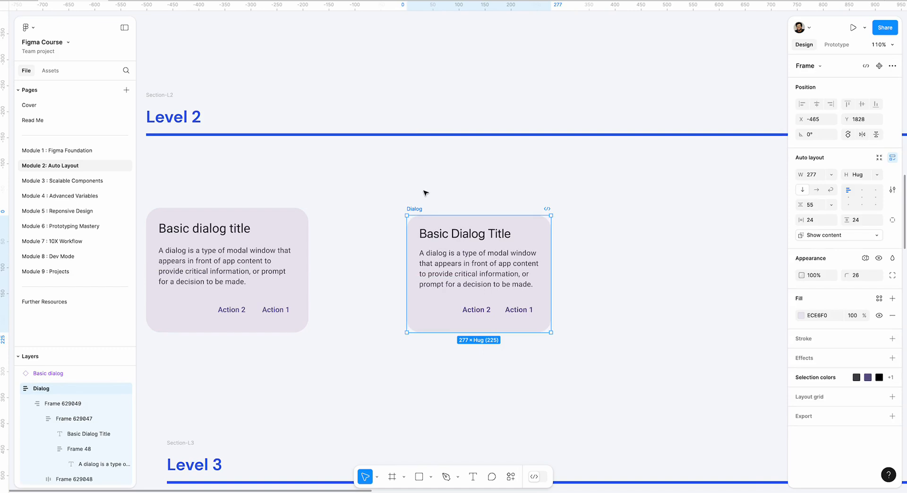
scroll(423, 193, "down", 1)
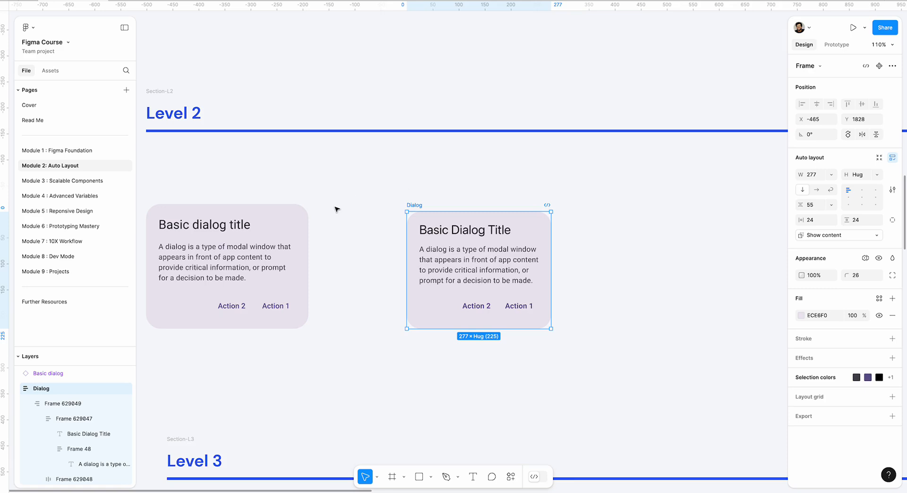
scroll(359, 194, "left", 2)
scroll(359, 194, "down", 1)
Delete the rebuilt Dialog frame beside the reference dialog in the Level 2 section
left_click(439, 171)
left_click_drag(430, 166, 623, 331)
key("Delete")
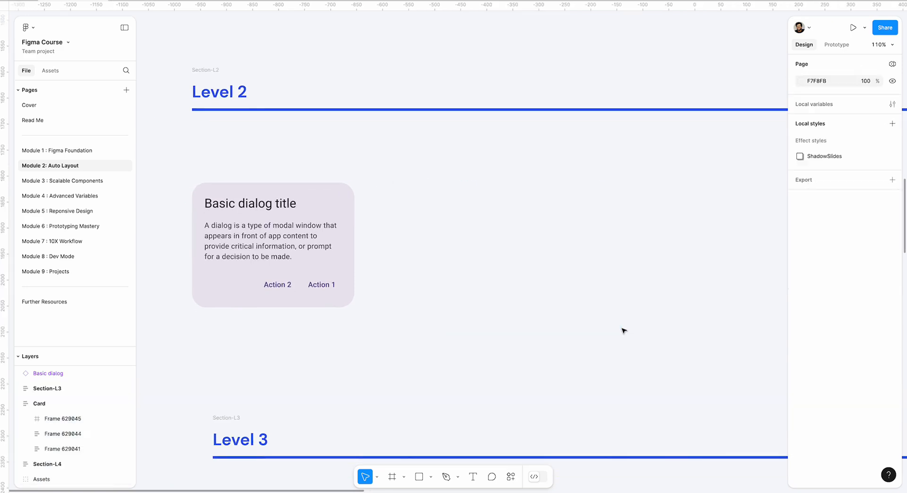
scroll(466, 251, "down", 6)
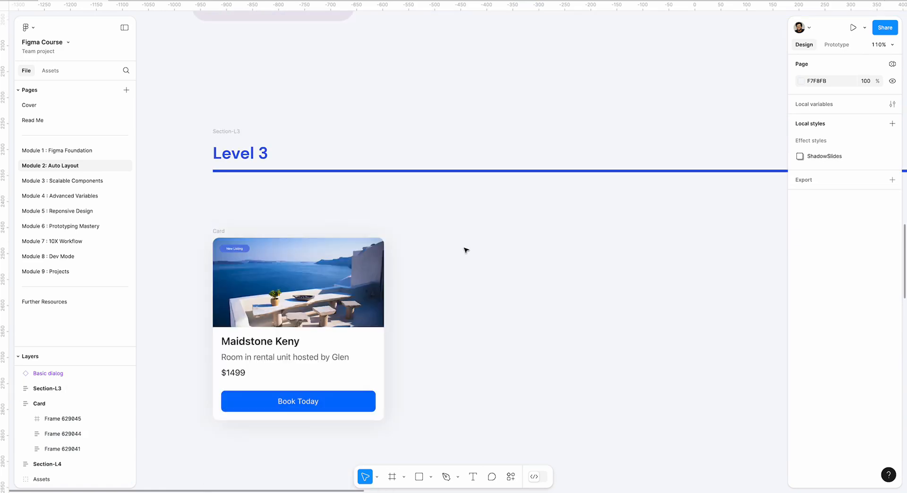